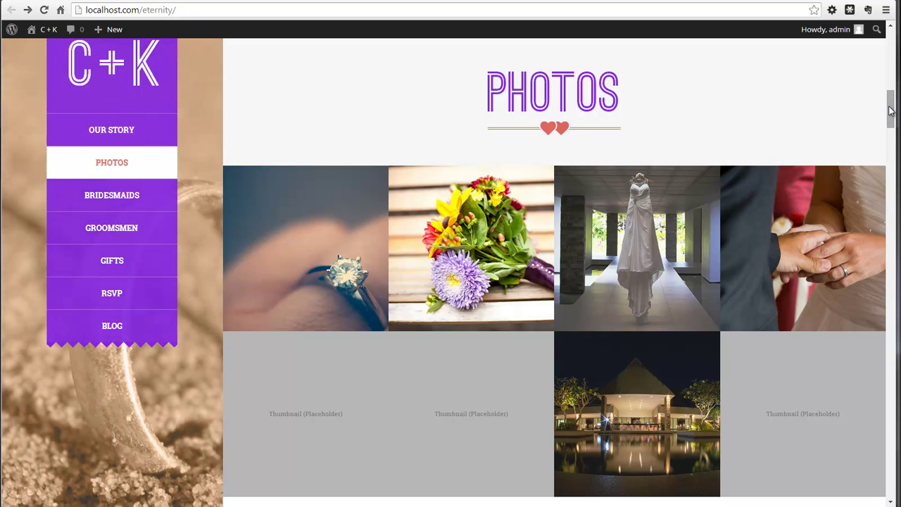
# Step: Open the admin Photos list showing all 16 published entries, from Photo 8 to Bouquet
pyautogui.moveTo(890, 111)
pyautogui.mouseDown()
pyautogui.moveTo(891, 121)
pyautogui.moveTo(890, 113)
pyautogui.mouseUp()
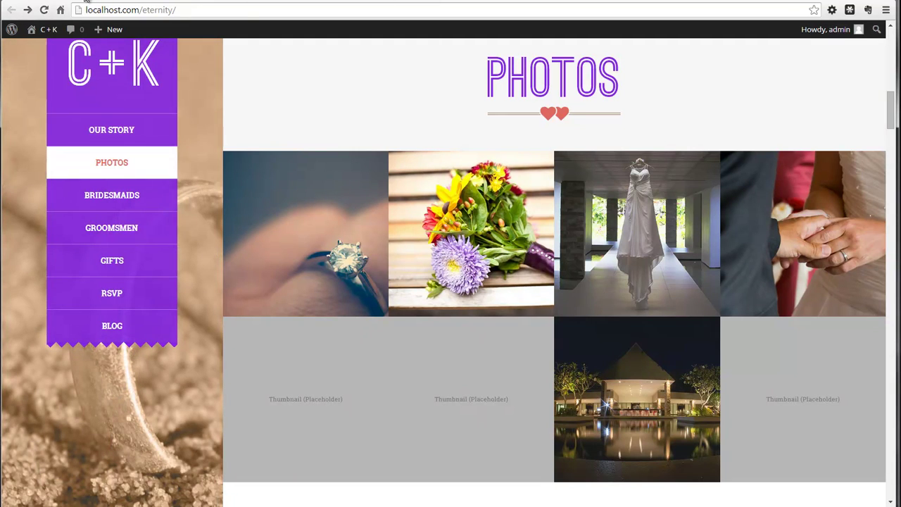
pyautogui.click(84, 1)
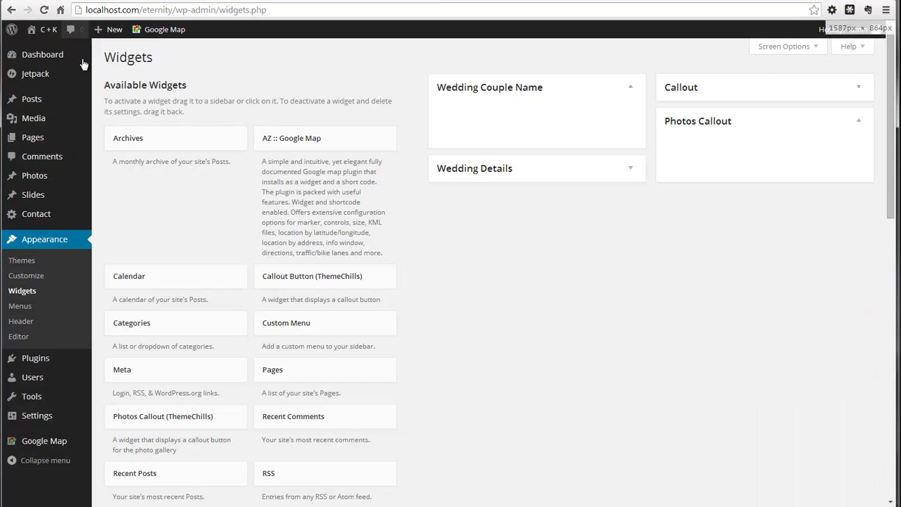
pyautogui.click(38, 99)
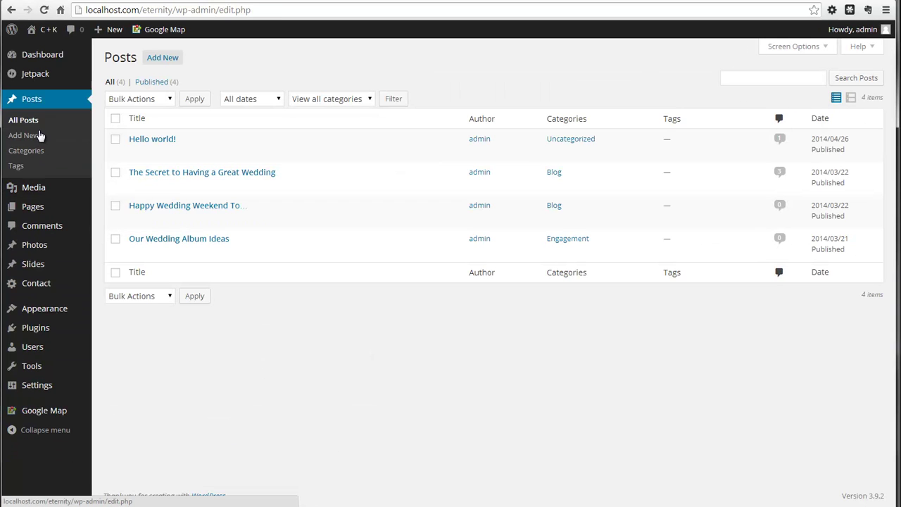
pyautogui.click(34, 245)
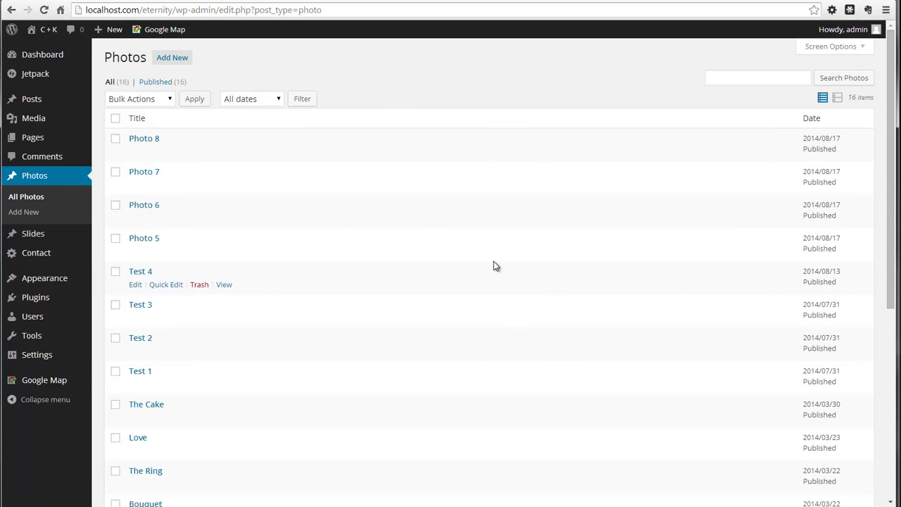
pyautogui.moveTo(890, 148)
pyautogui.mouseDown()
pyautogui.moveTo(875, 241)
pyautogui.moveTo(879, 303)
pyautogui.moveTo(877, 143)
pyautogui.mouseUp()
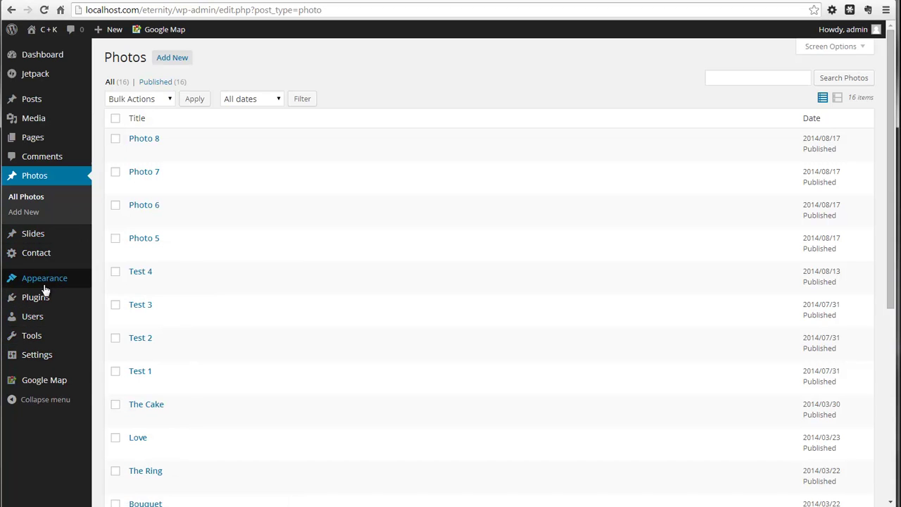
pyautogui.moveTo(47, 266)
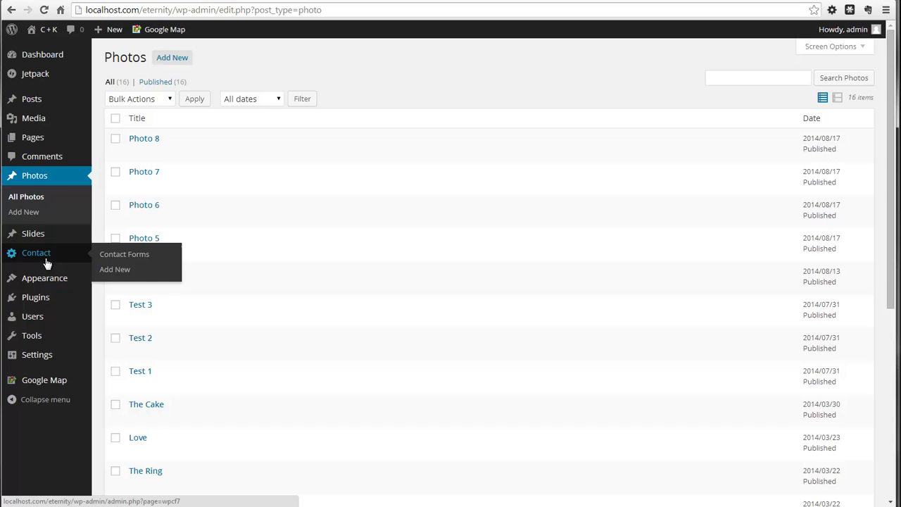
pyautogui.moveTo(57, 285)
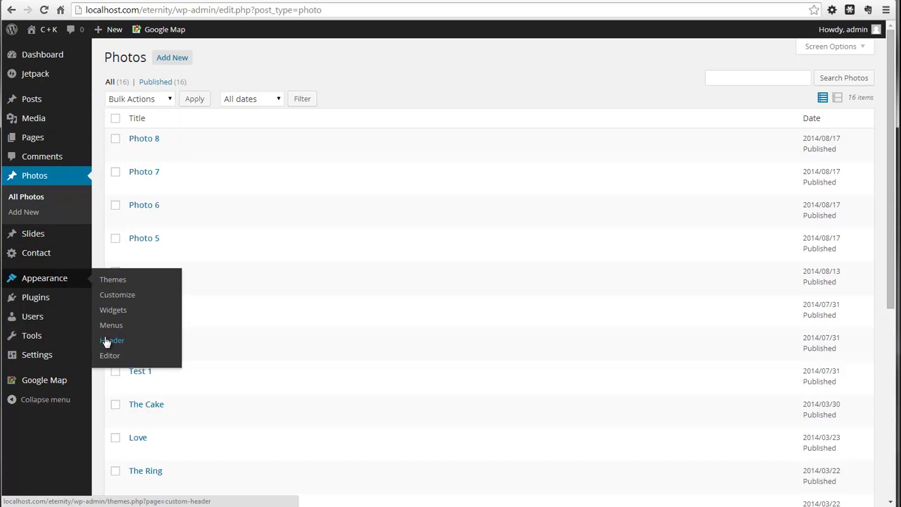
# Step: Add a Photos Callout (ThemeChills) widget to the Photos Callout sidebar, with text More Photos and target '/'
pyautogui.click(111, 312)
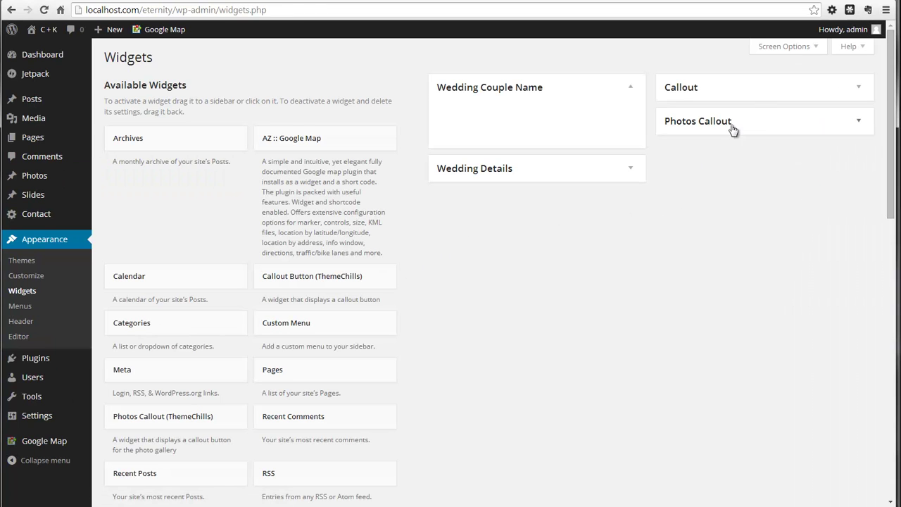
pyautogui.click(859, 121)
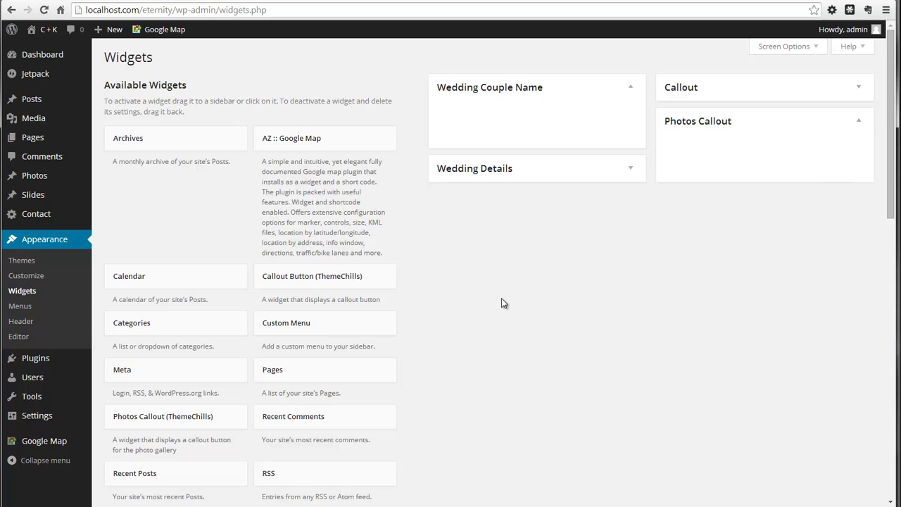
pyautogui.scroll(-1, 446, 358)
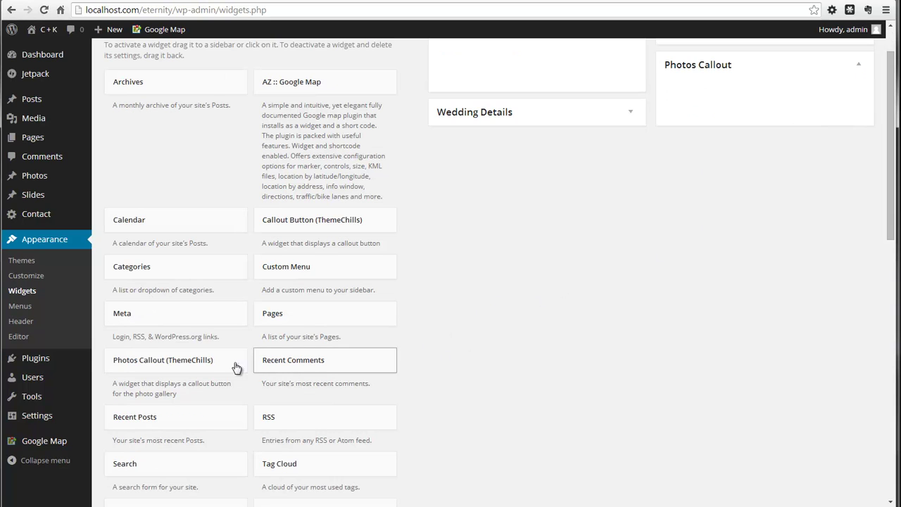
pyautogui.click(130, 365)
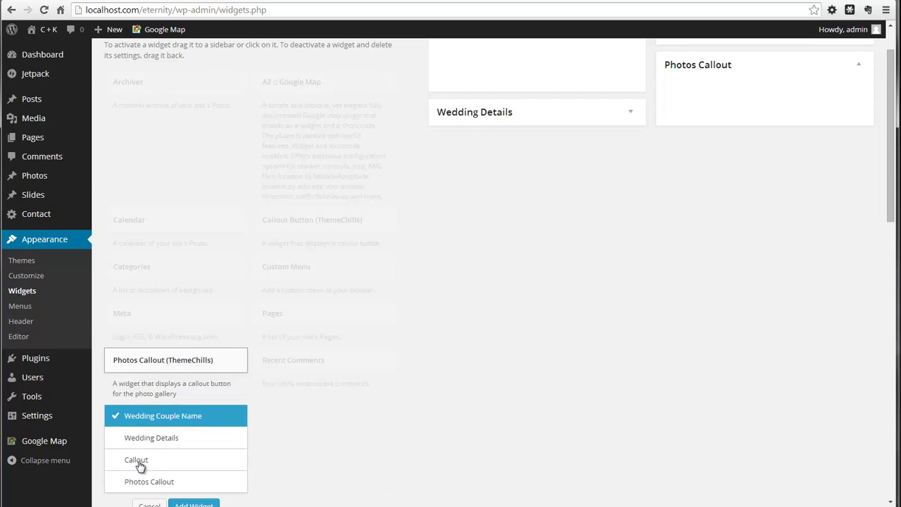
pyautogui.click(148, 486)
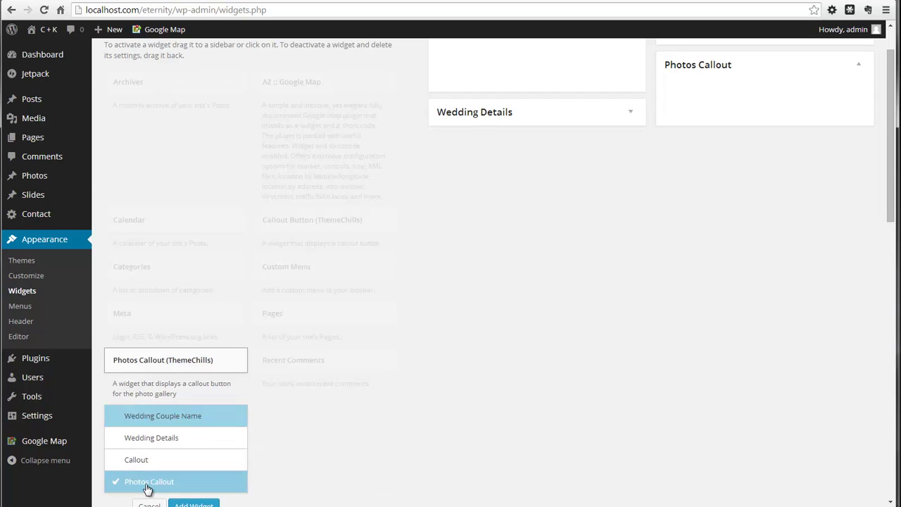
pyautogui.scroll(-2, 199, 482)
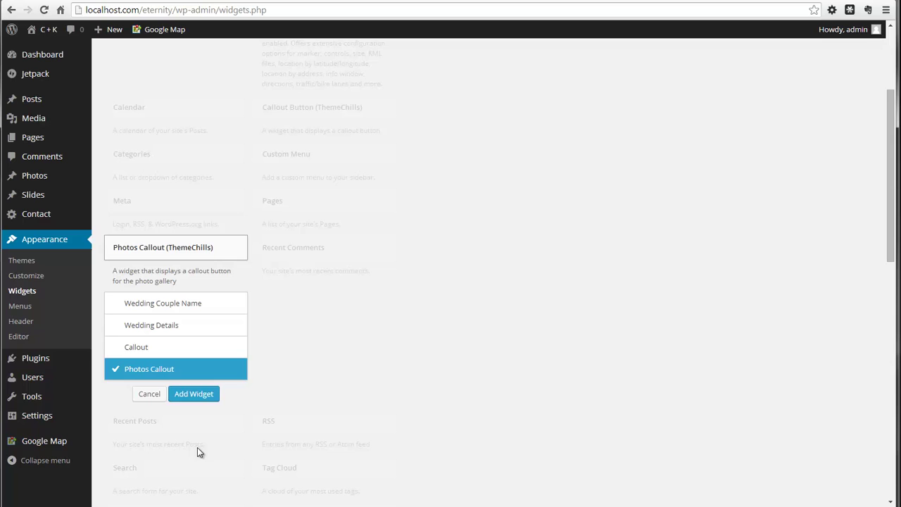
pyautogui.click(199, 404)
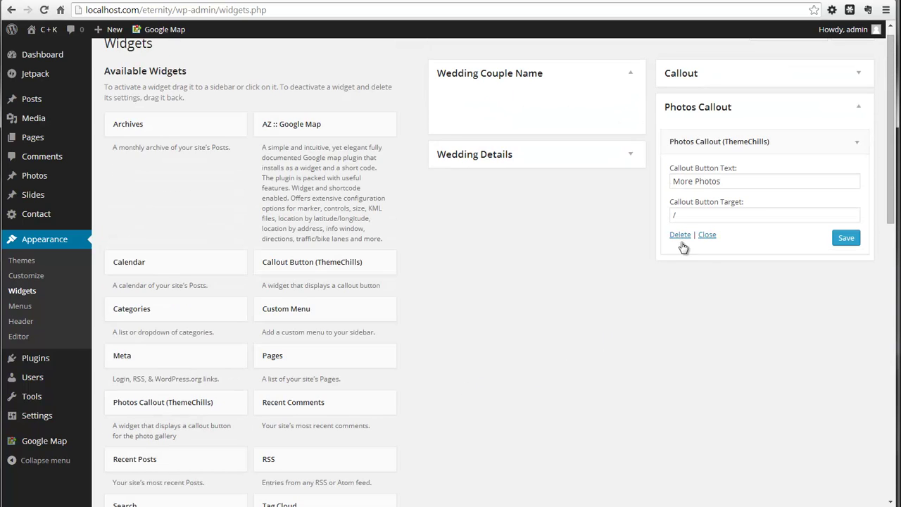
# Step: Change the callout's button target from '/' to 'photos' and save, keeping the text More Photos
pyautogui.moveTo(732, 181); pyautogui.dragTo(675, 180)
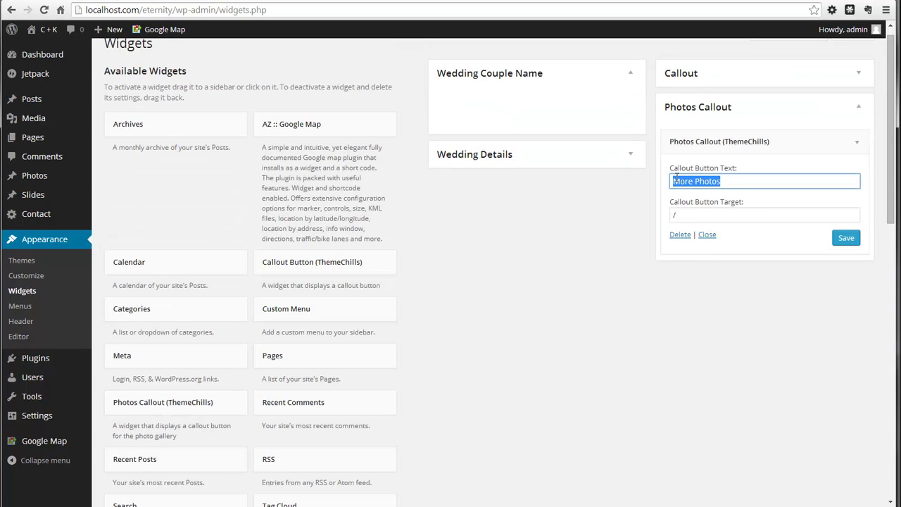
pyautogui.click(730, 183)
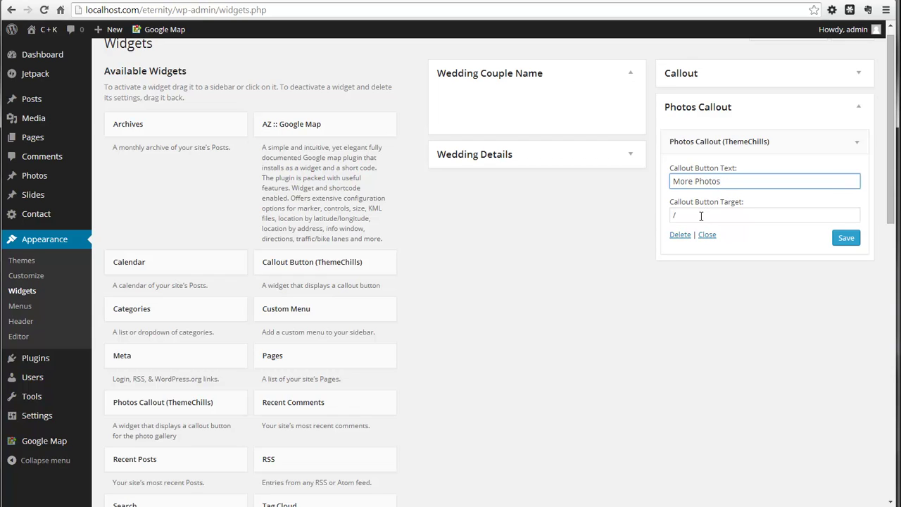
pyautogui.moveTo(697, 216); pyautogui.dragTo(664, 214)
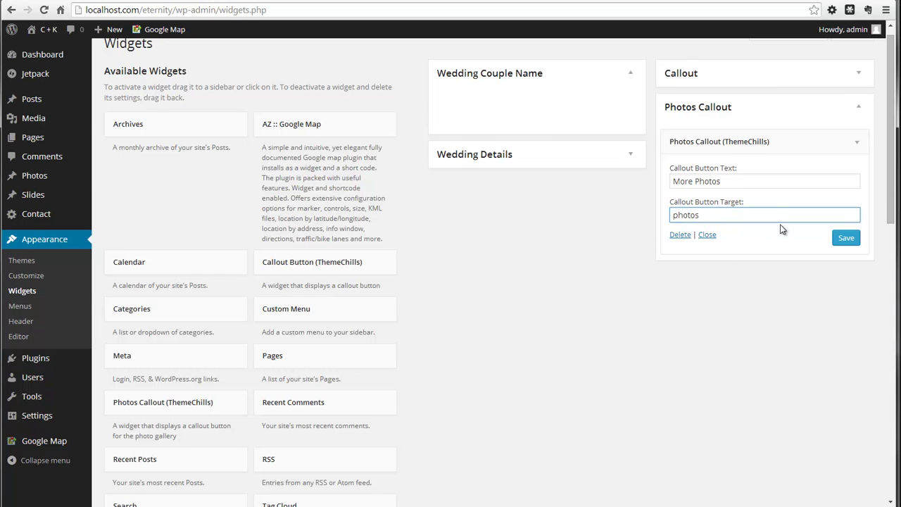
pyautogui.click(841, 246)
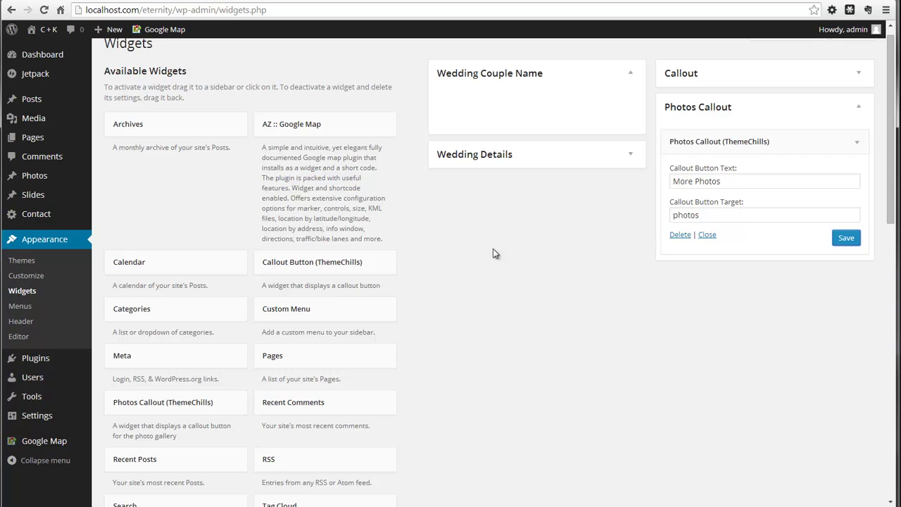
pyautogui.click(709, 236)
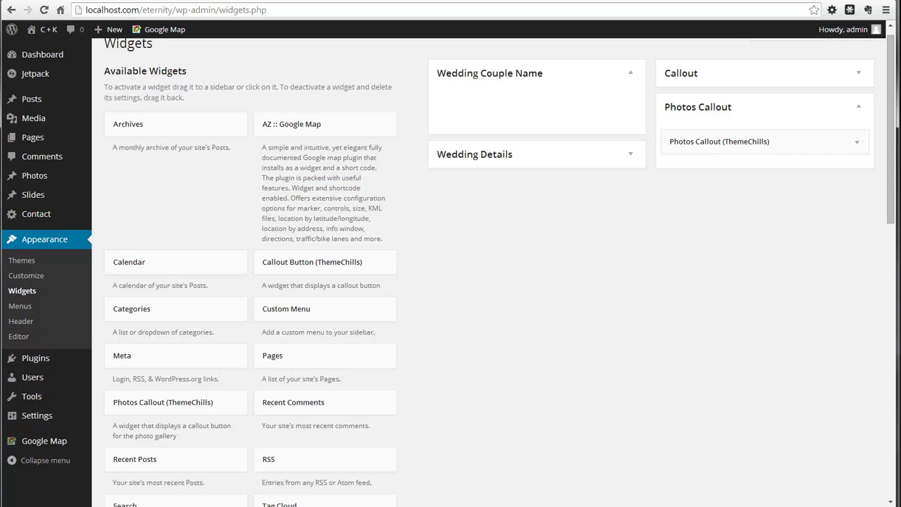
pyautogui.click(182, 1)
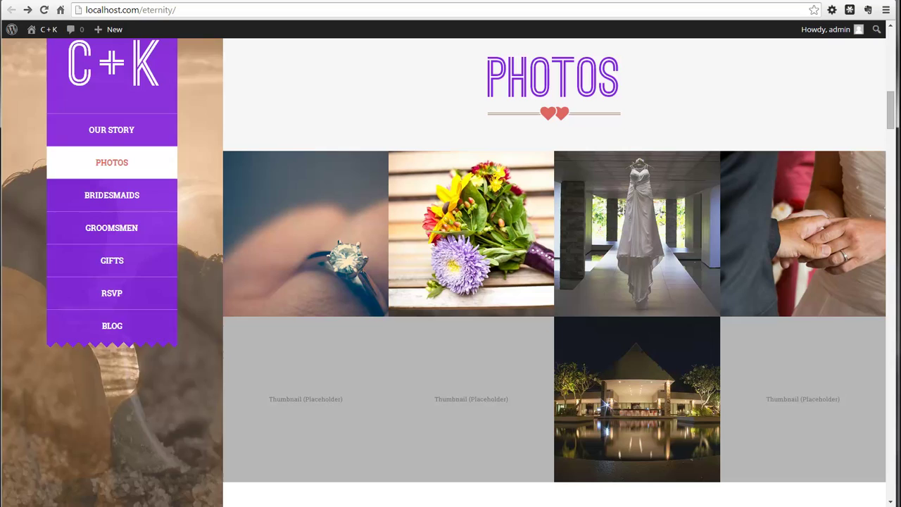
# Step: Reload the site and scroll down to the new MORE PHOTOS button below the photo grid
pyautogui.click(44, 10)
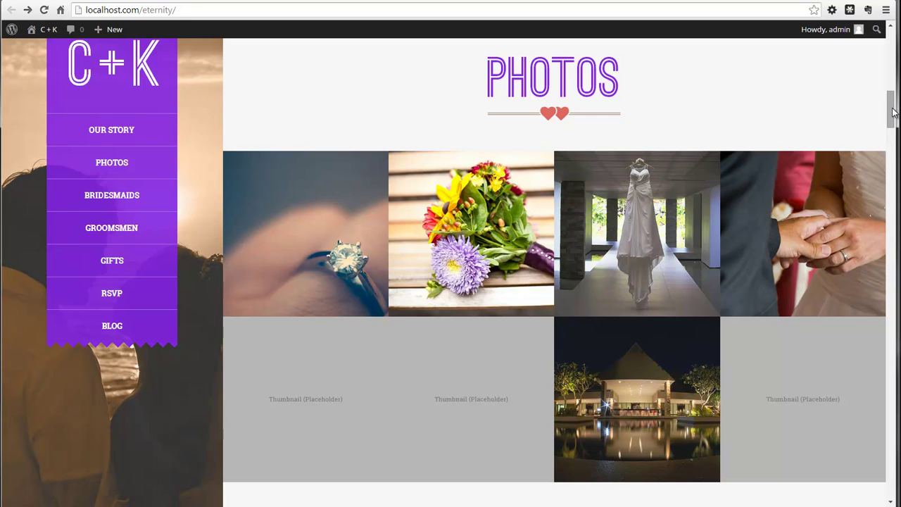
pyautogui.scroll(-3, 516, 378)
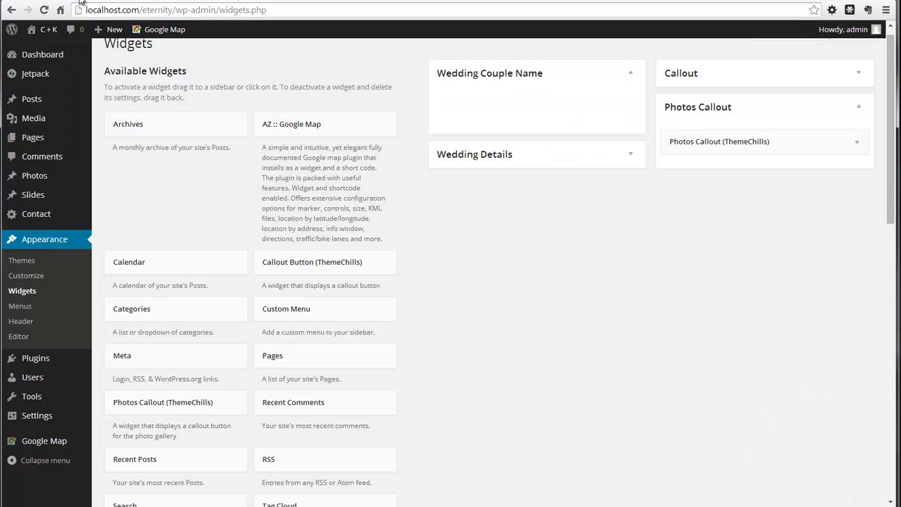
# Step: Change the Photos Callout button text from More Photos to 'View More' and save the widget
pyautogui.click(808, 150)
pyautogui.moveTo(757, 182); pyautogui.dragTo(603, 176)
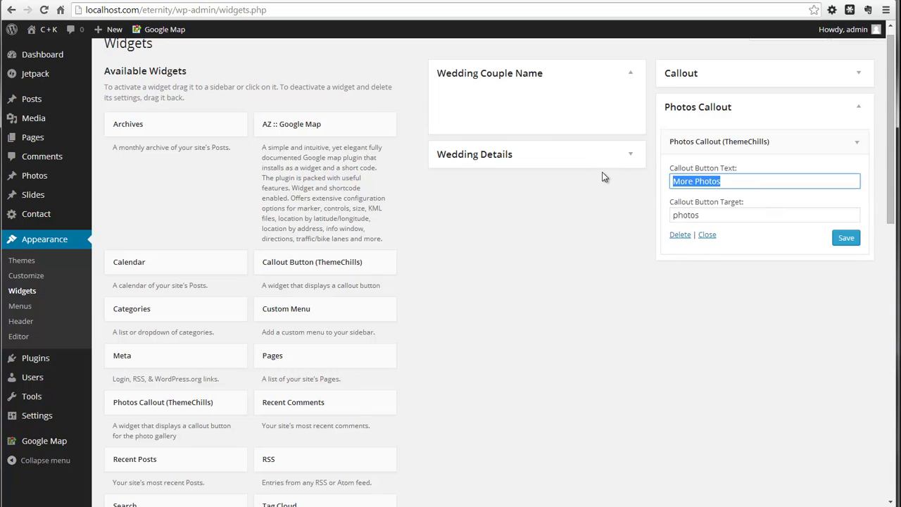
pyautogui.write('View Moe')
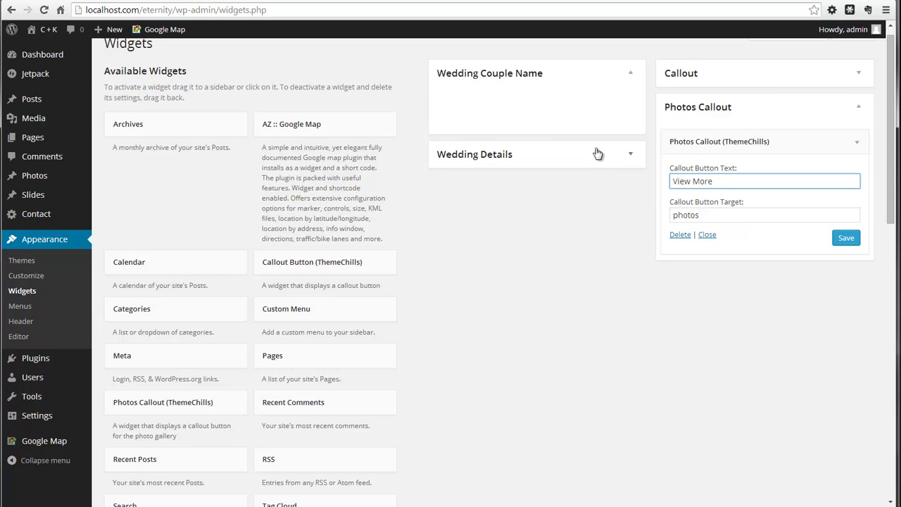
pyautogui.click(850, 245)
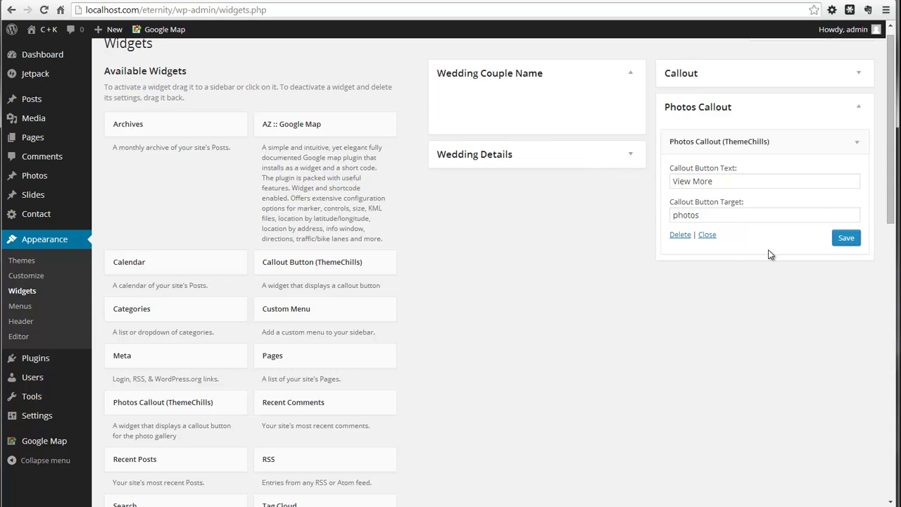
pyautogui.click(709, 238)
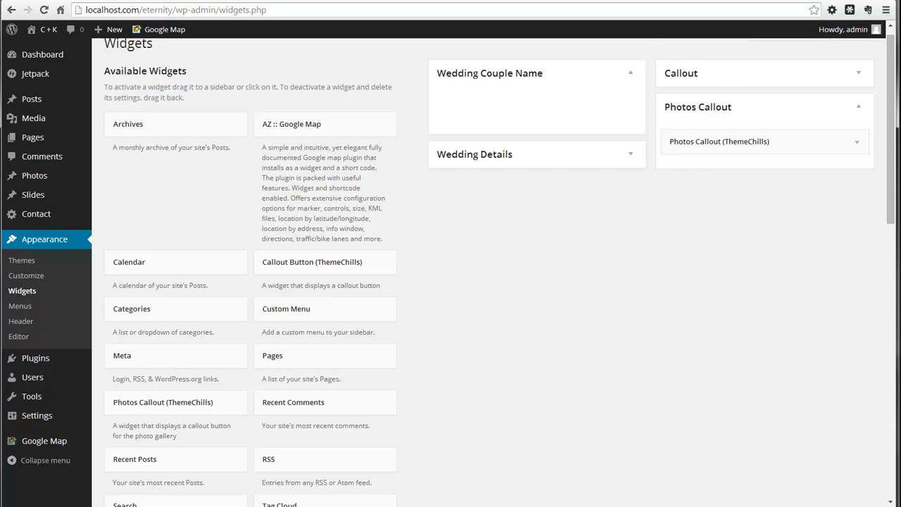
# Step: Reload the homepage and check the new VIEW MORE button under the gallery
pyautogui.click(116, 3)
pyautogui.press('F5')
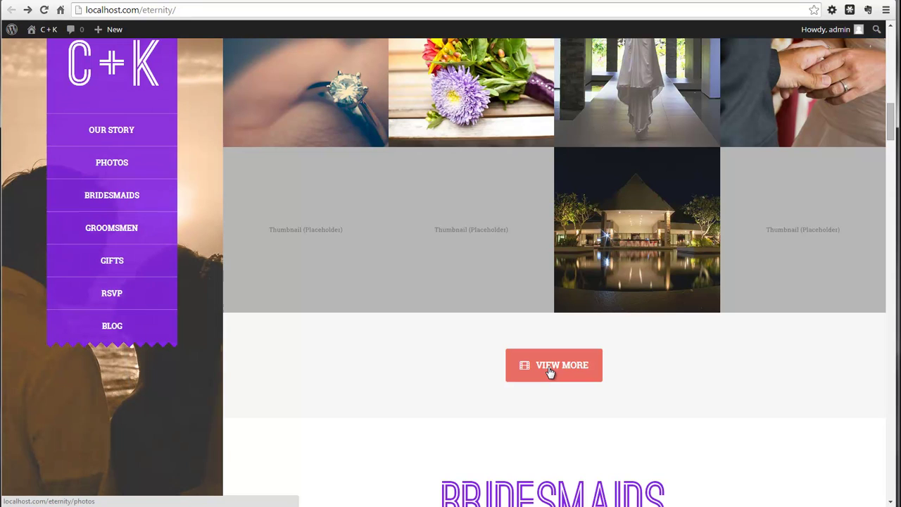
pyautogui.scroll(4, 551, 371)
pyautogui.scroll(-3, 547, 316)
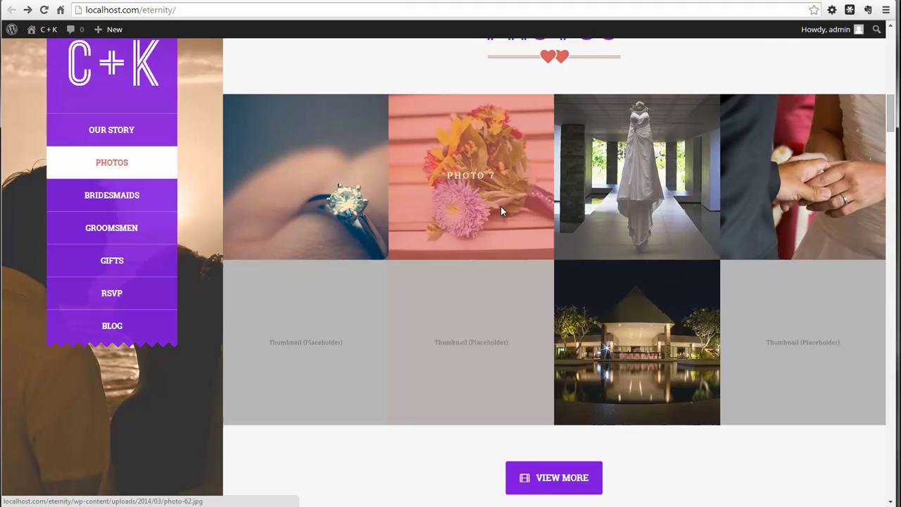
pyautogui.scroll(2, 500, 205)
pyautogui.scroll(-3, 523, 201)
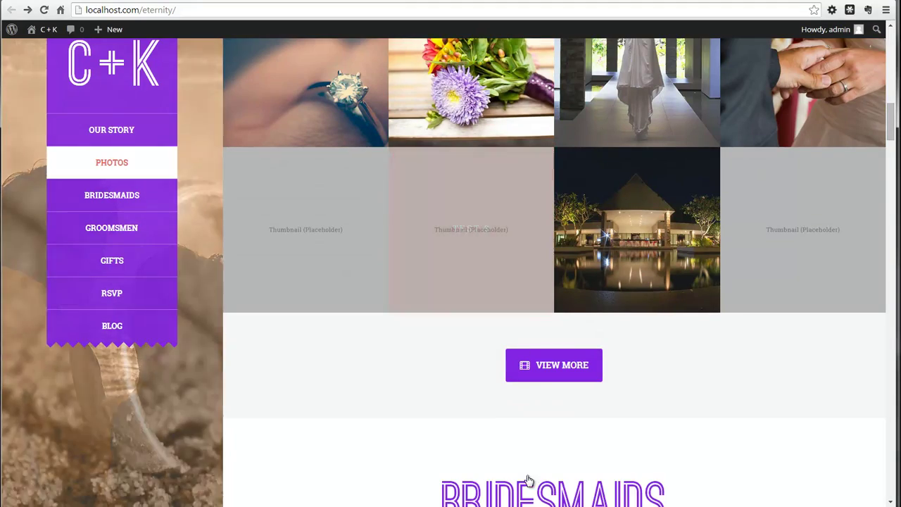
pyautogui.scroll(1, 558, 425)
# Step: Follow VIEW MORE to the Photos page, visit page 2 with Next, then return with Previous
pyautogui.click(560, 422)
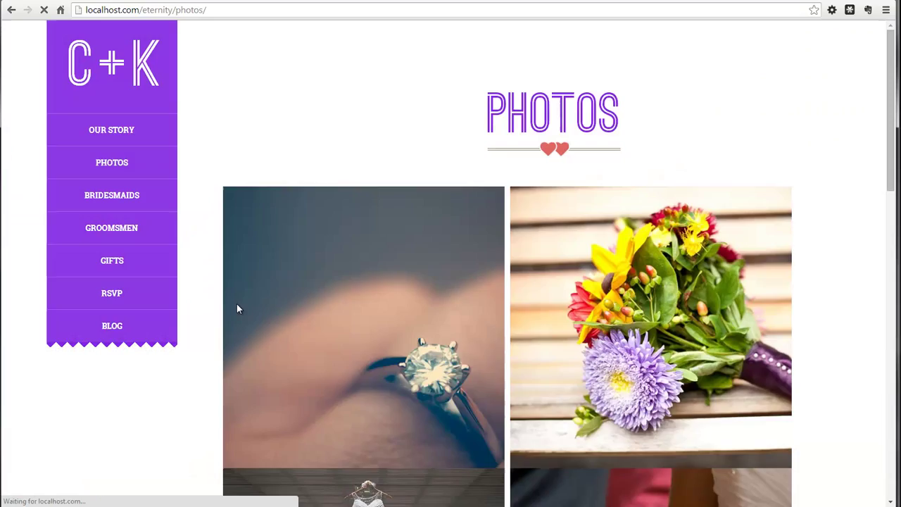
pyautogui.scroll(-3, 501, 292)
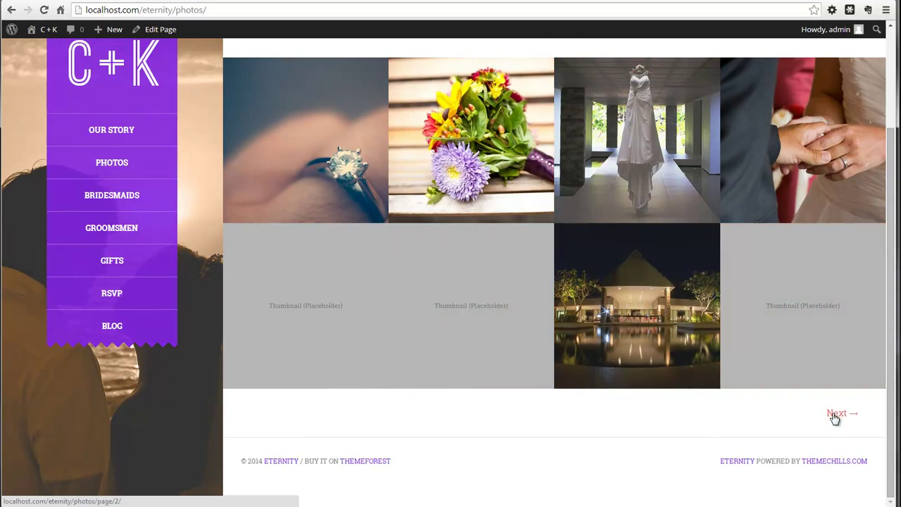
pyautogui.click(837, 414)
pyautogui.scroll(-3, 536, 392)
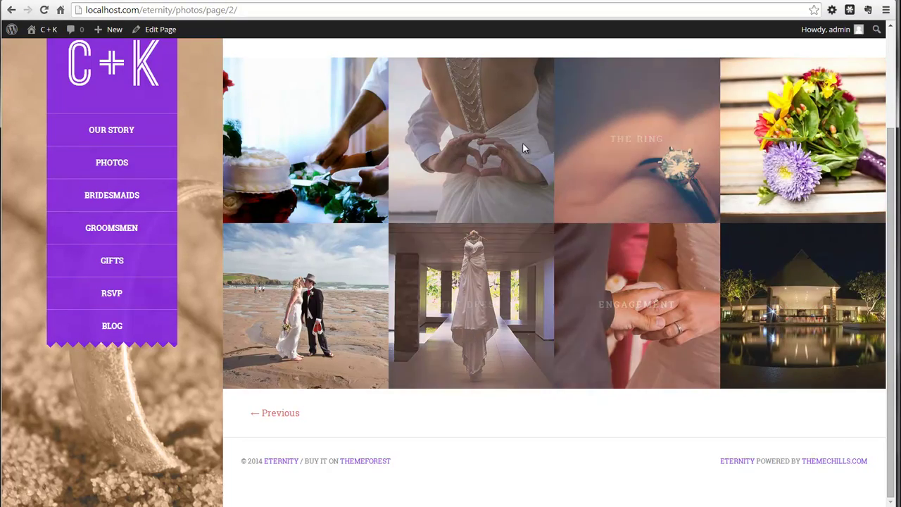
pyautogui.click(274, 413)
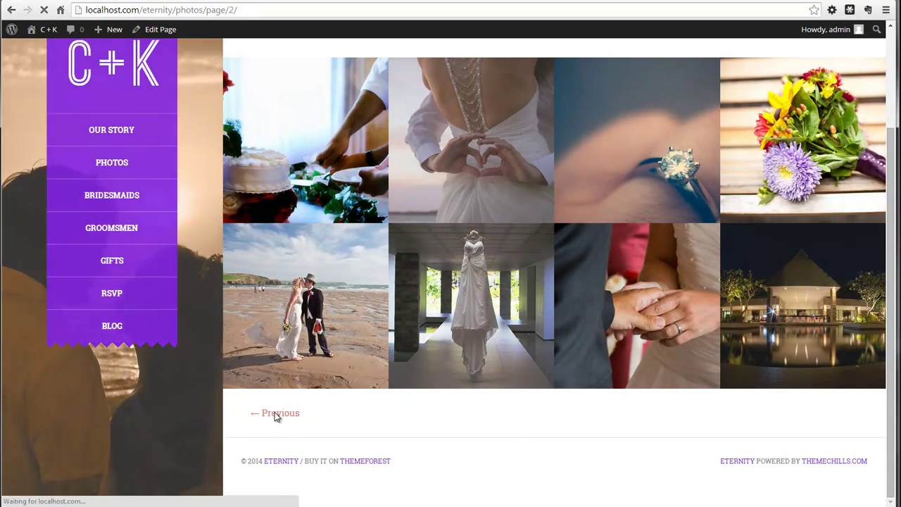
pyautogui.scroll(-2, 518, 267)
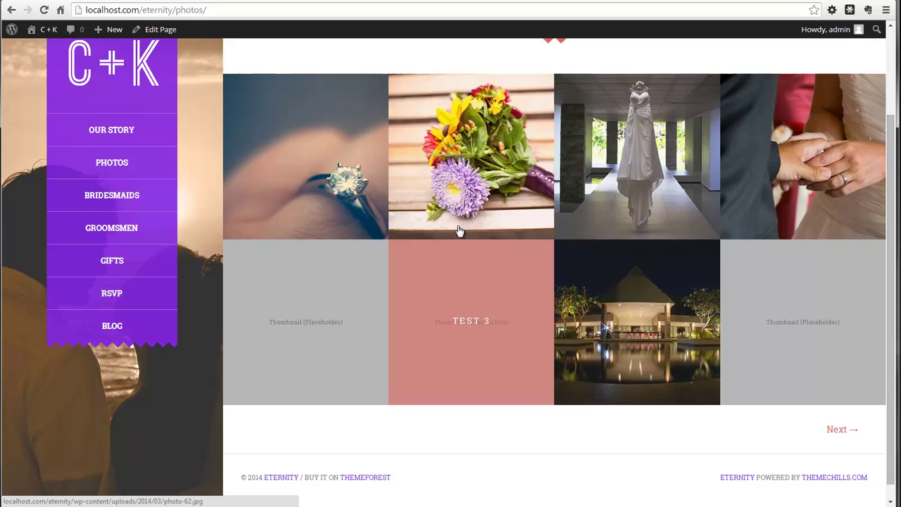
pyautogui.scroll(1, 739, 288)
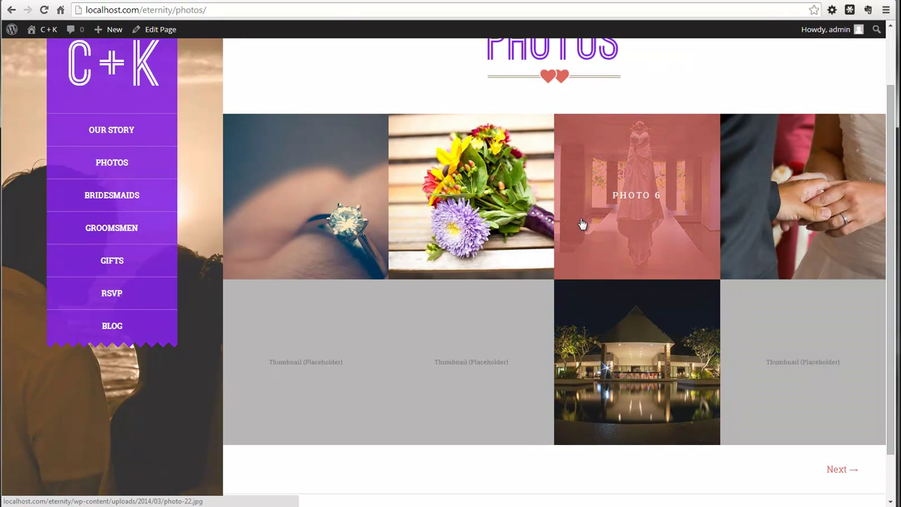
pyautogui.scroll(1, 582, 224)
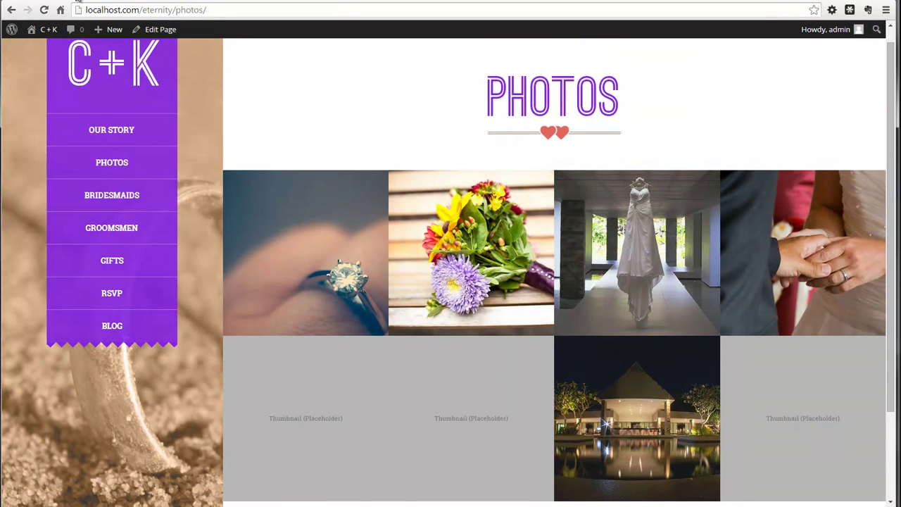
# Step: Lower 'Blog pages show at most' in Reading Settings from 8 to 4 posts and save
pyautogui.click(84, 1)
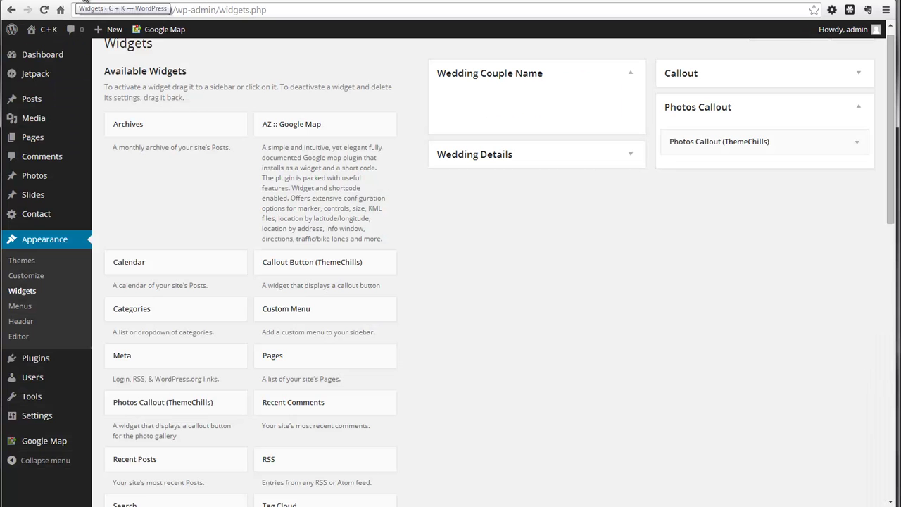
pyautogui.moveTo(34, 417)
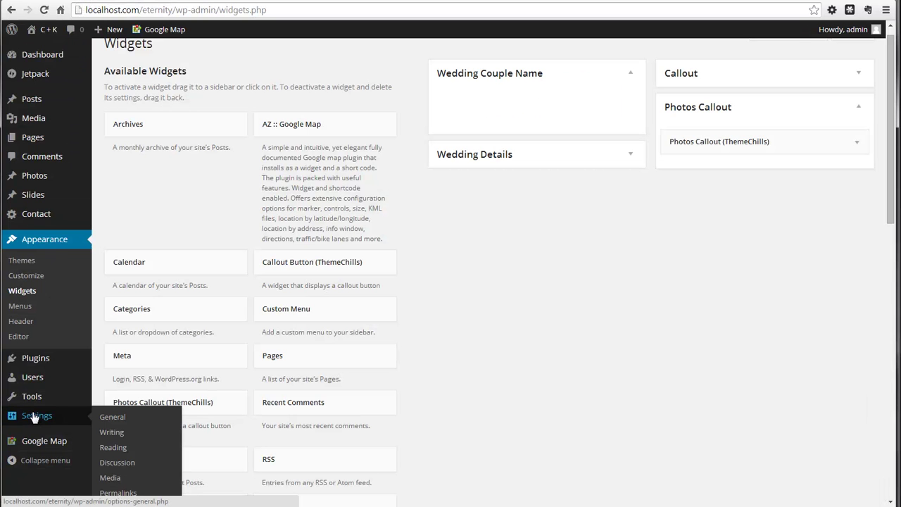
pyautogui.click(106, 447)
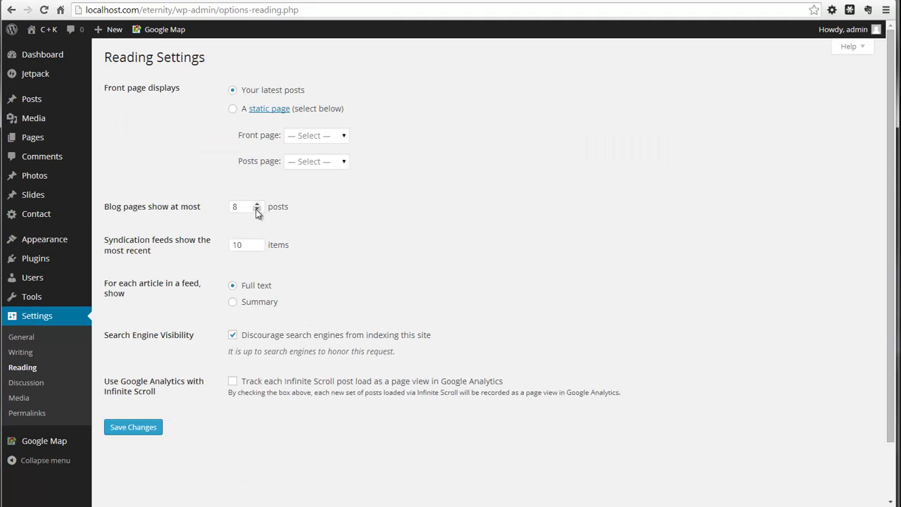
pyautogui.click(256, 210)
pyautogui.click(256, 210)
pyautogui.click(133, 426)
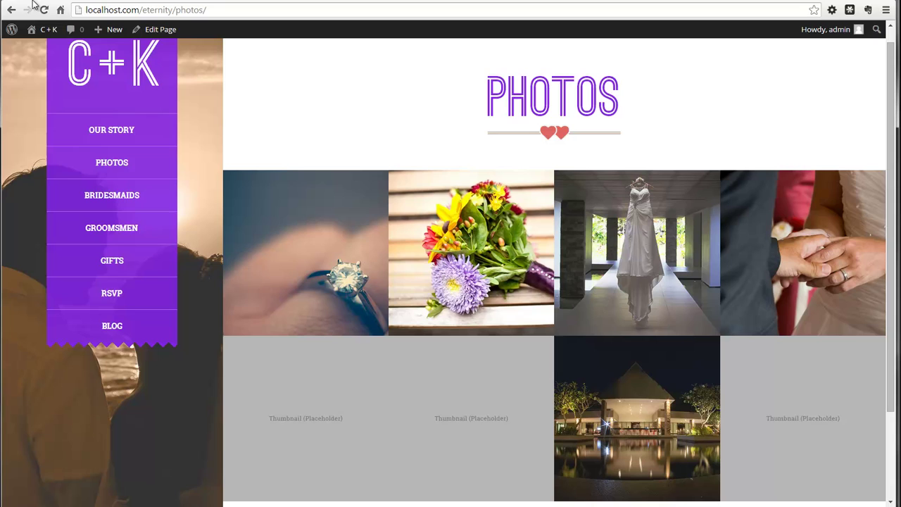
# Step: Reload the Photos page and browse its four-per-page pages: Next to 2 and 3, Previous back to 2
pyautogui.click(43, 10)
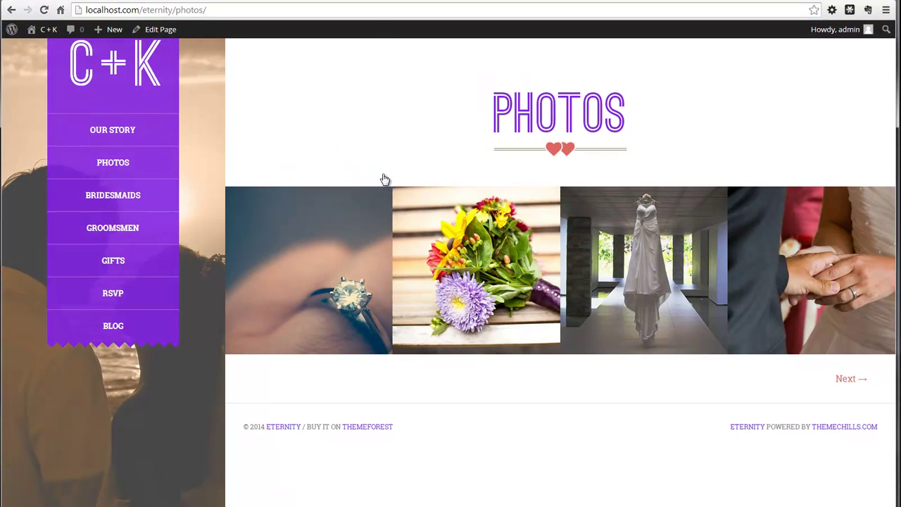
pyautogui.click(840, 380)
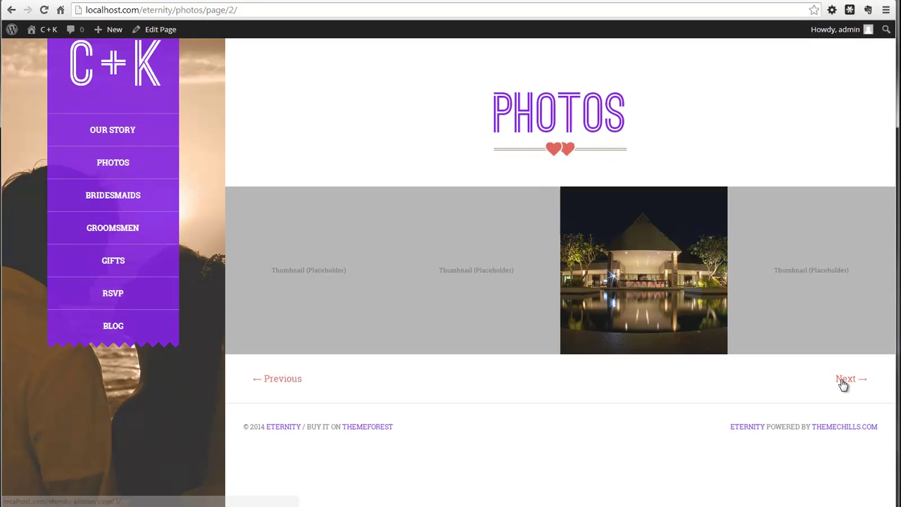
pyautogui.click(844, 381)
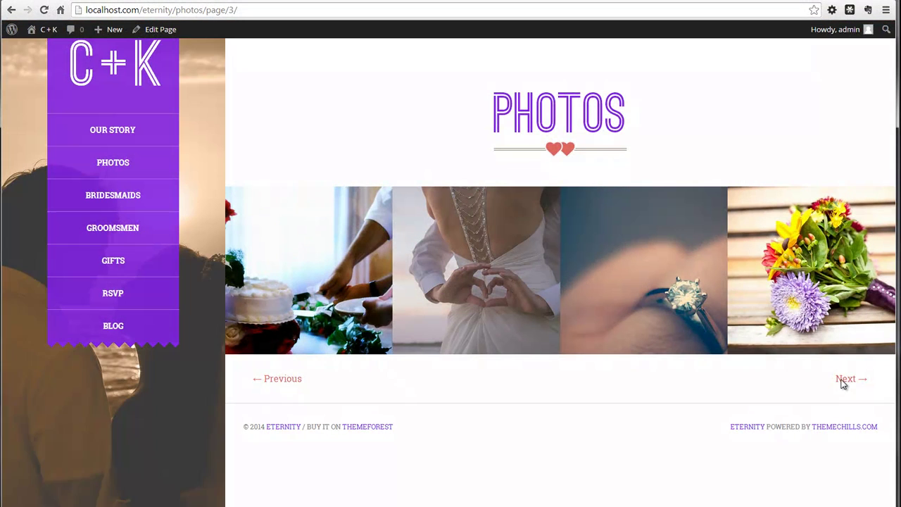
pyautogui.click(290, 381)
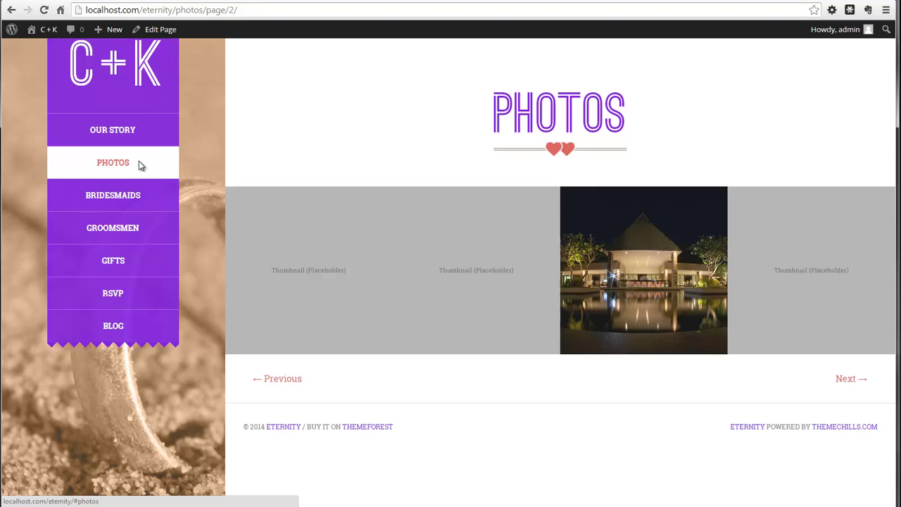
# Step: Jump to the homepage Photos section and look over the gallery down to the VIEW MORE button
pyautogui.click(139, 163)
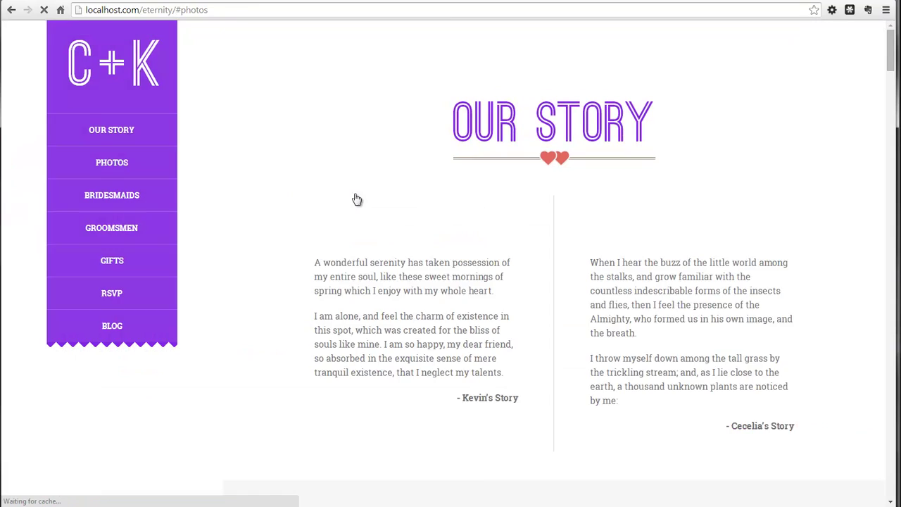
pyautogui.scroll(-2, 385, 197)
pyautogui.scroll(1, 386, 197)
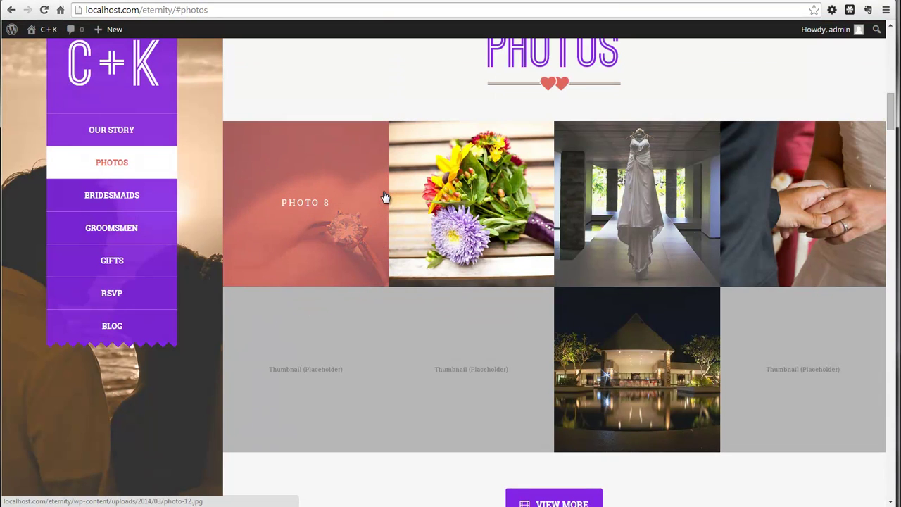
pyautogui.scroll(-1, 541, 310)
pyautogui.scroll(-1, 542, 313)
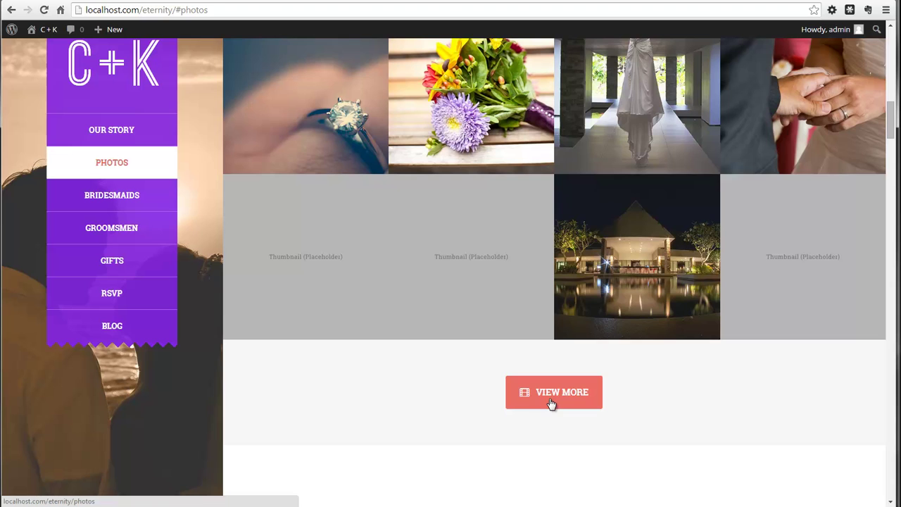
pyautogui.scroll(2, 550, 401)
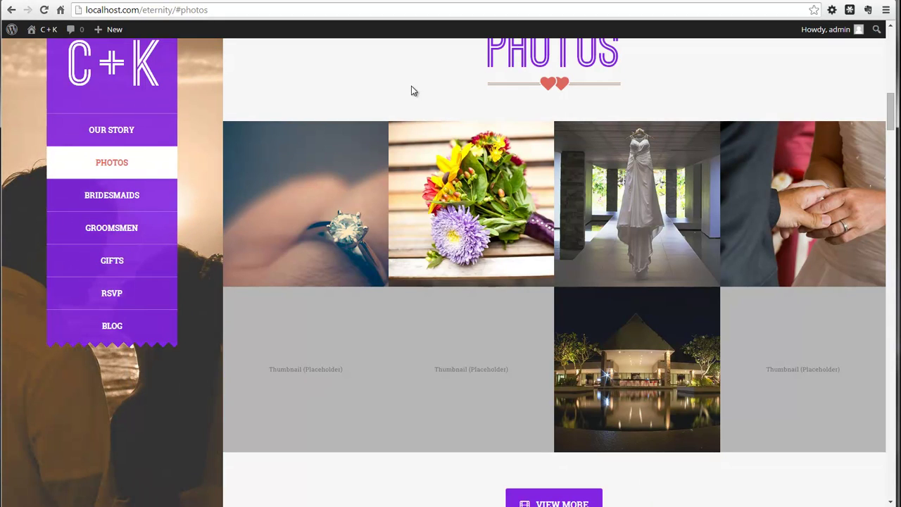
pyautogui.scroll(1, 413, 91)
pyautogui.scroll(-1, 415, 104)
pyautogui.scroll(1, 415, 104)
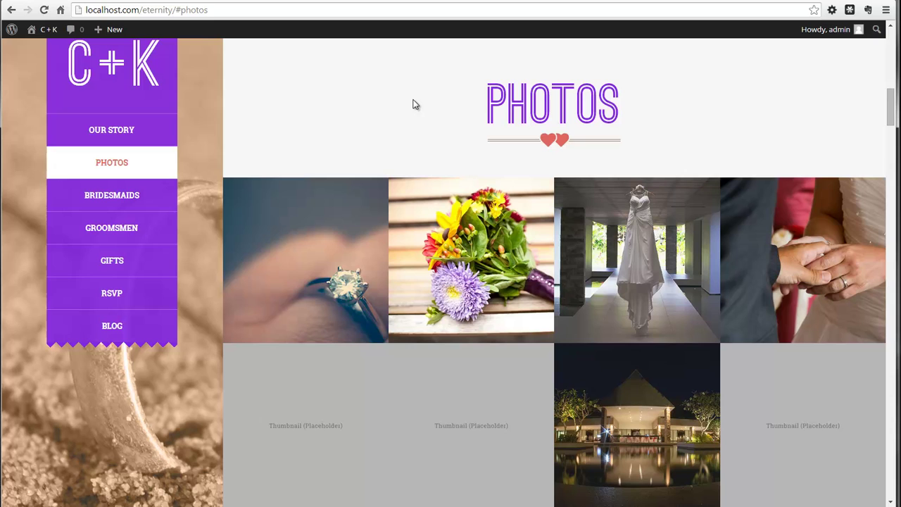